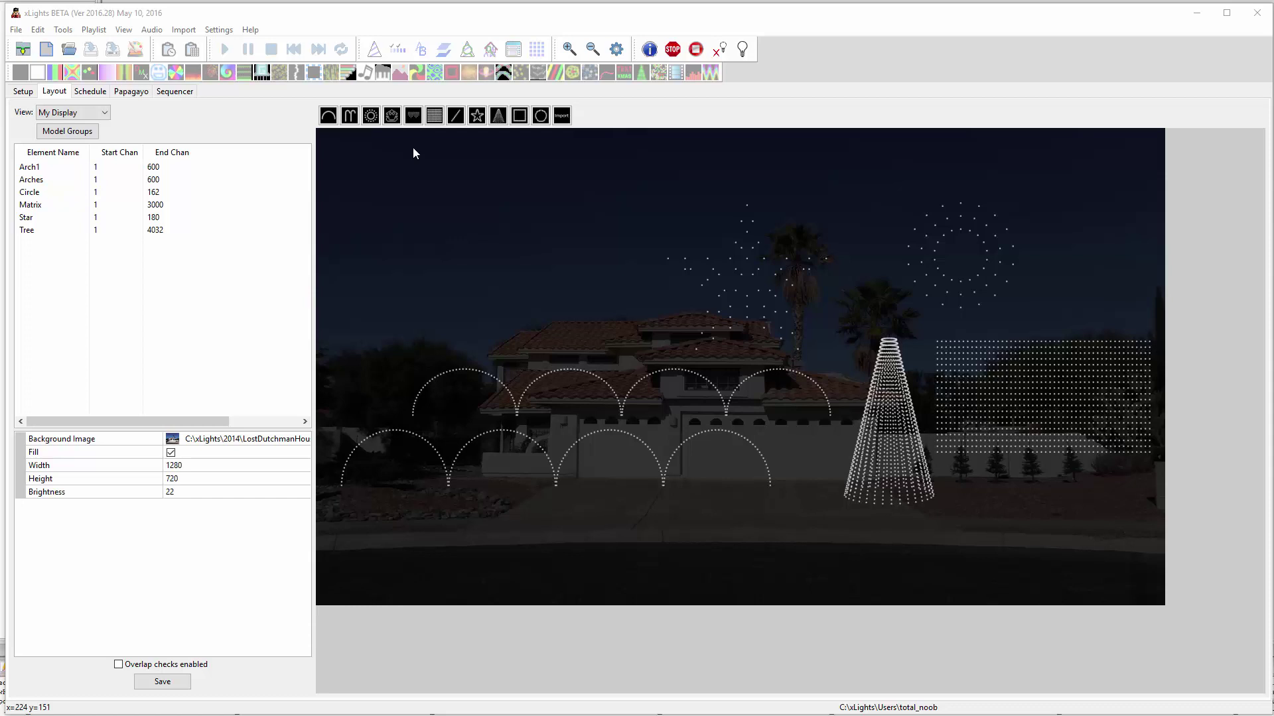
# Step: Add a new Custom model to the layout, sized at the picture's upper left
pyautogui.click(392, 116)
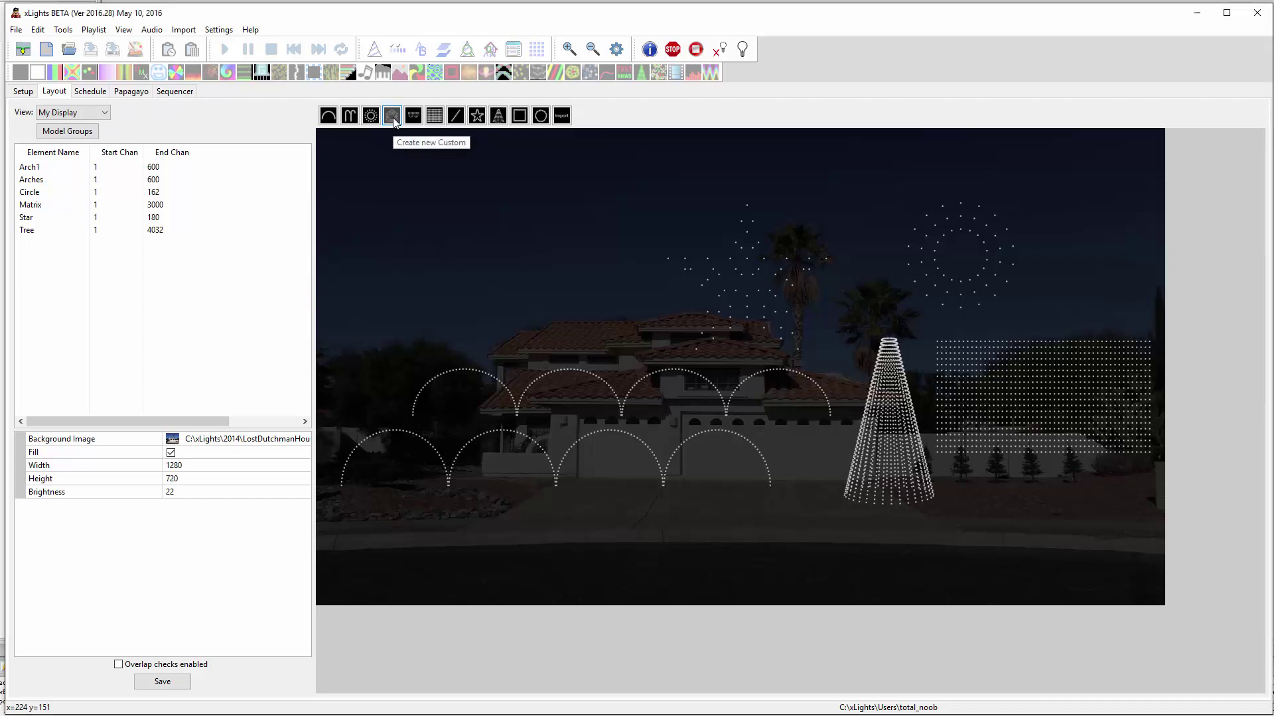
pyautogui.click(465, 228)
pyautogui.moveTo(500, 266); pyautogui.dragTo(544, 294)
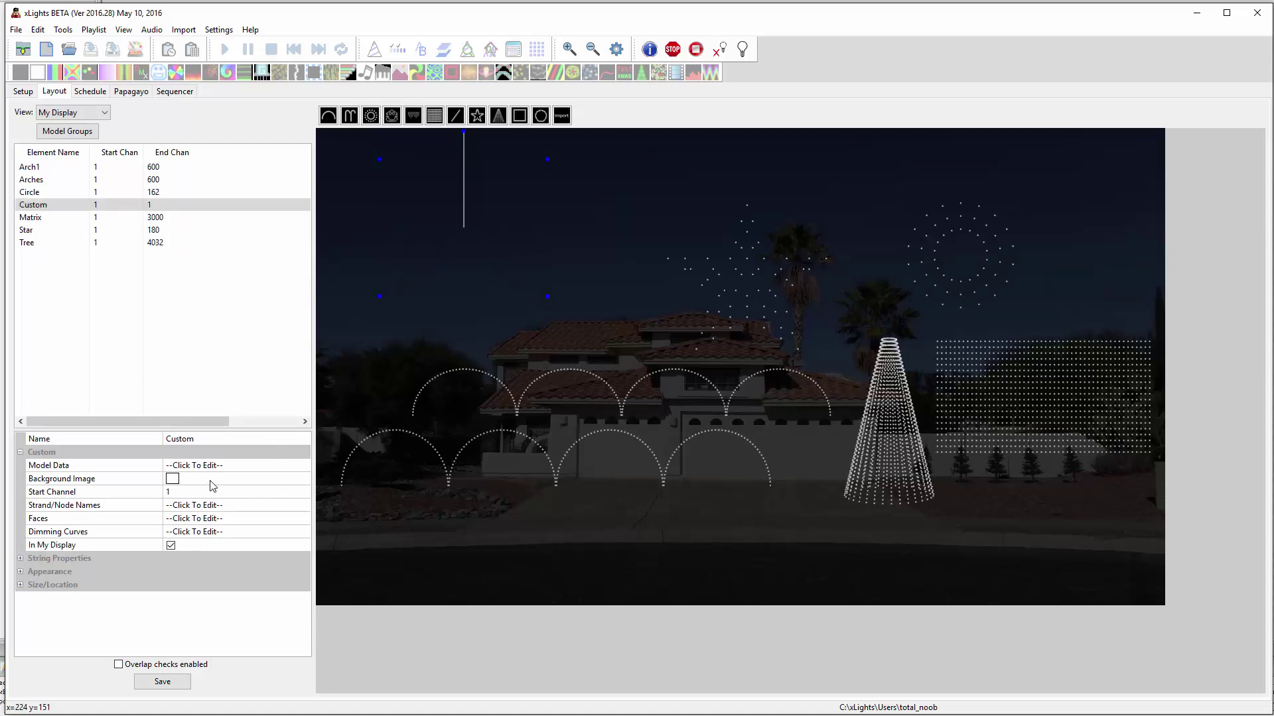
# Step: Open the Custom model's Model Data grid editor and try a width of 30
pyautogui.click(303, 467)
pyautogui.click(303, 470)
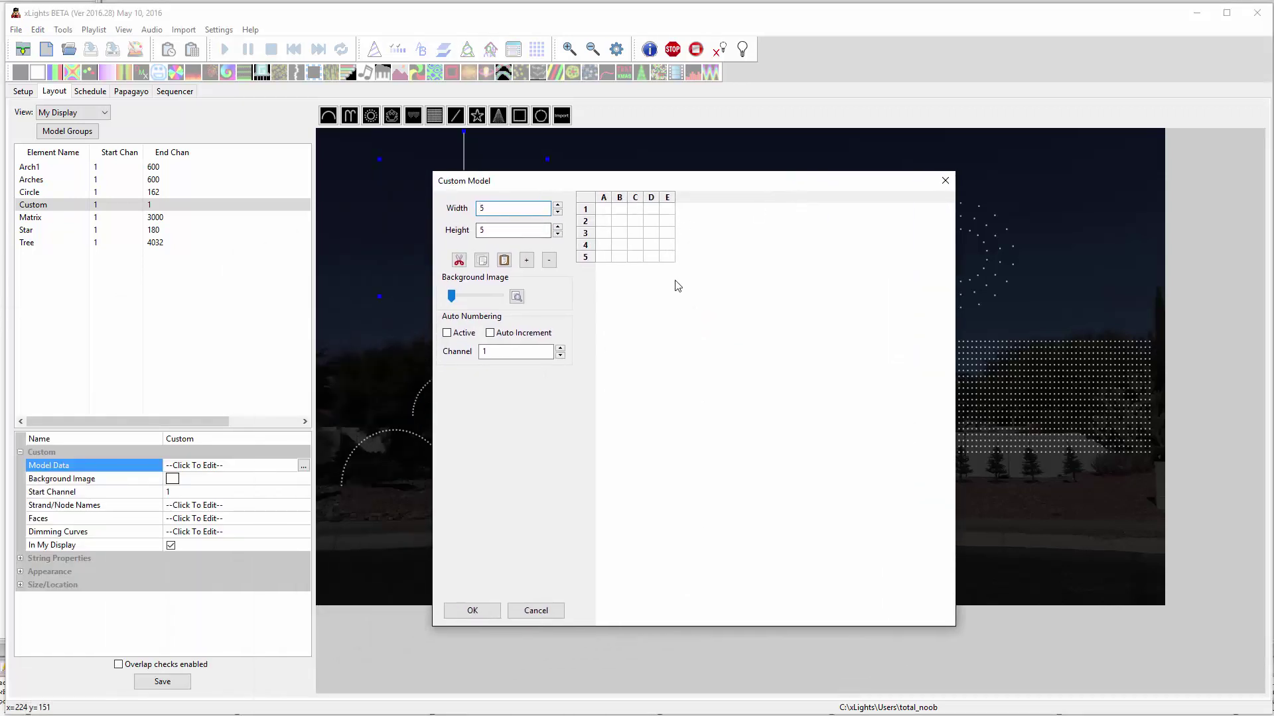
pyautogui.moveTo(500, 213); pyautogui.dragTo(475, 211)
pyautogui.press('Tab')
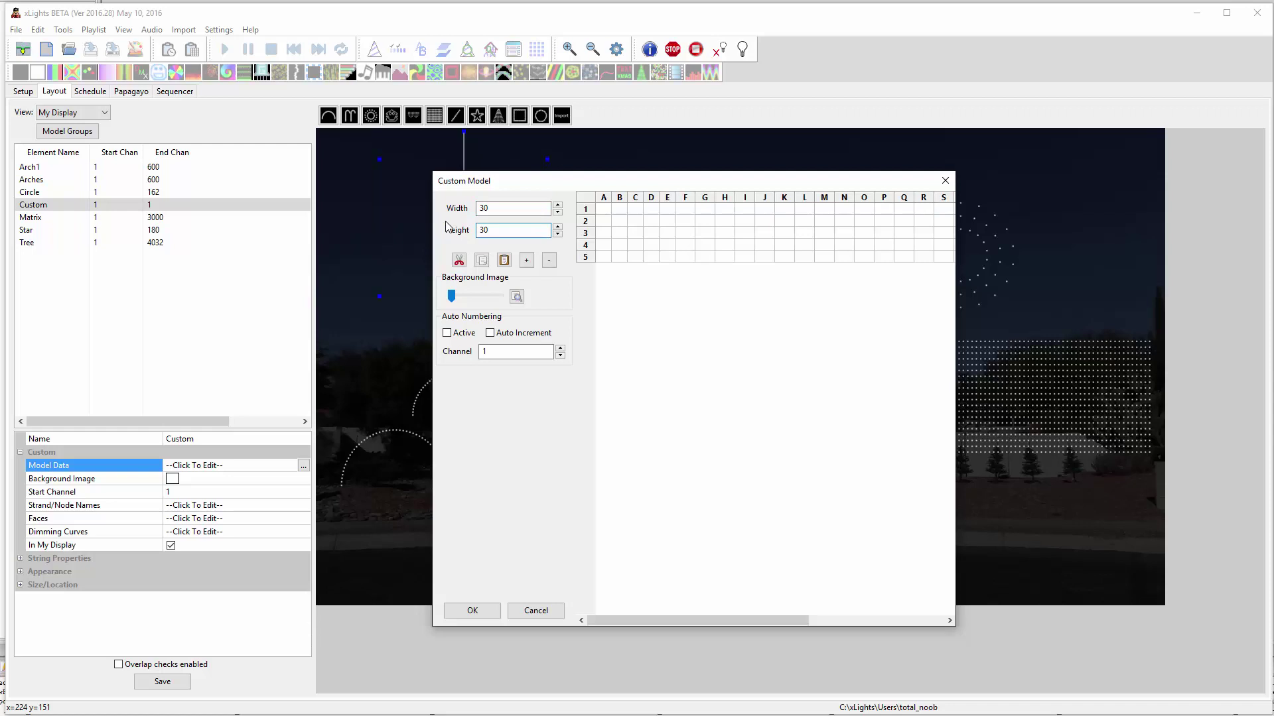
# Step: Discard the grid edits and set a pumpkin PNG from C:\xLights\Artwork\Pumpkin as background image
pyautogui.click(542, 612)
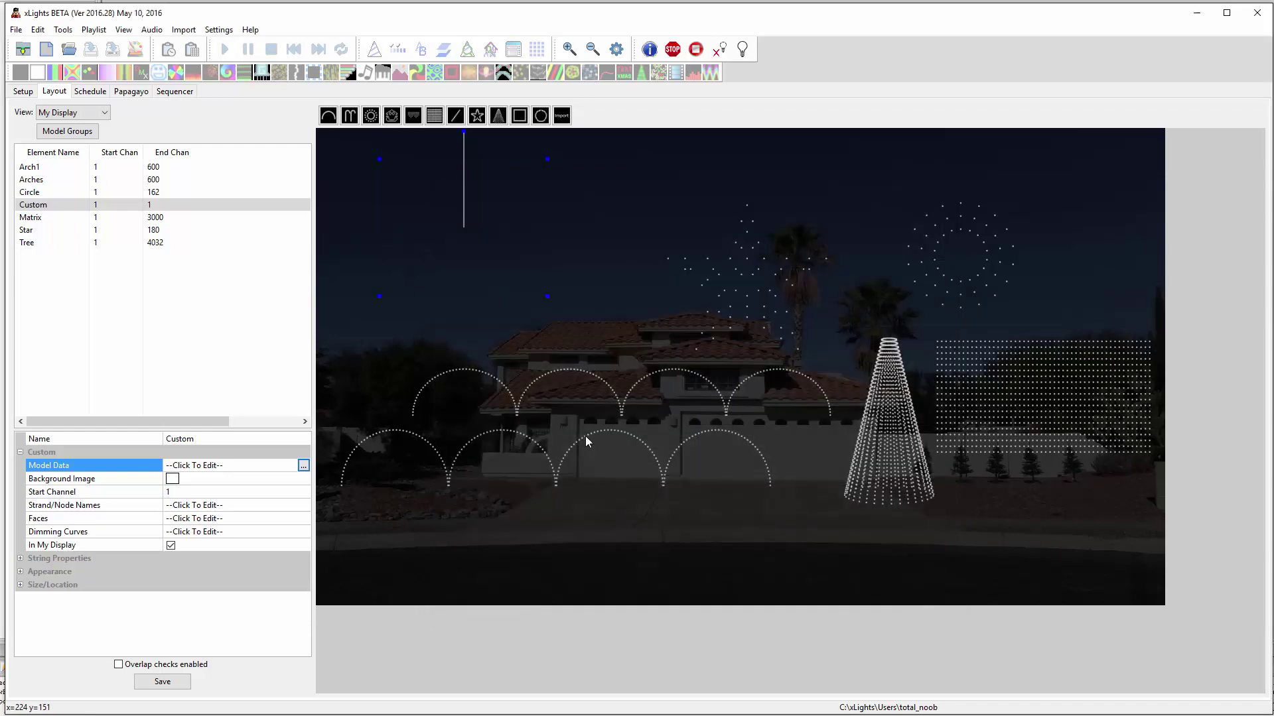
pyautogui.click(78, 480)
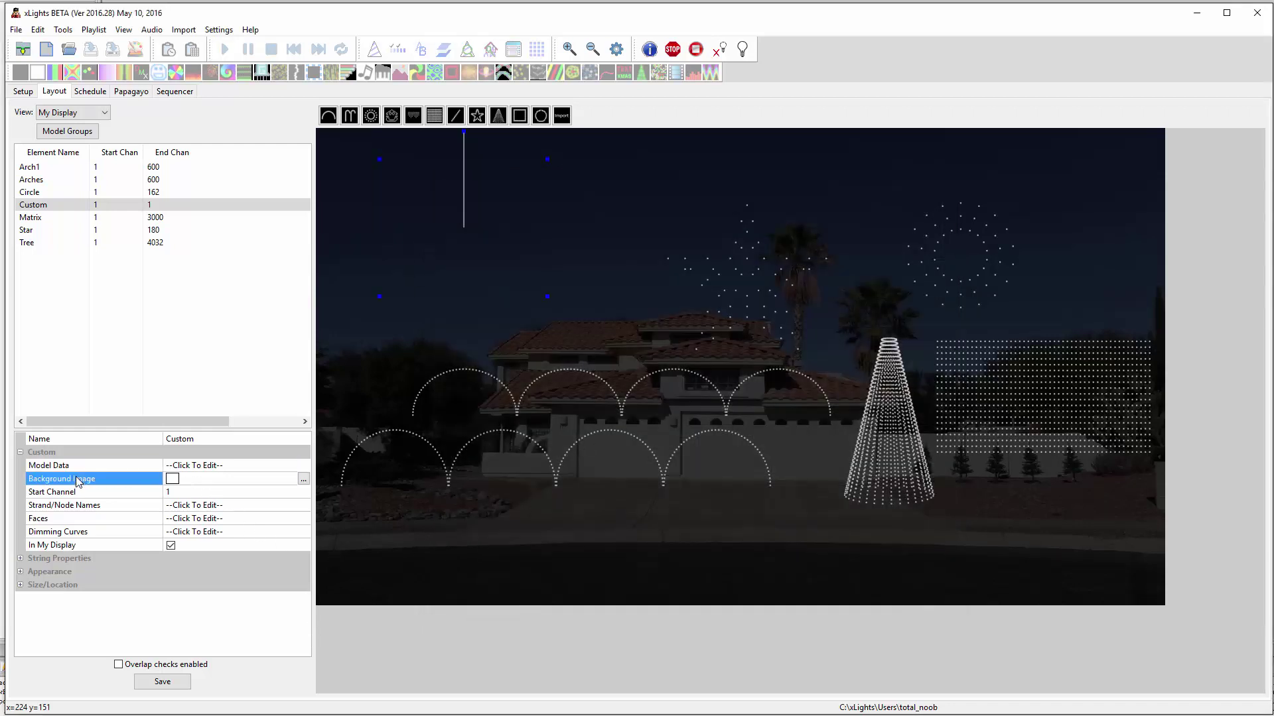
pyautogui.click(303, 479)
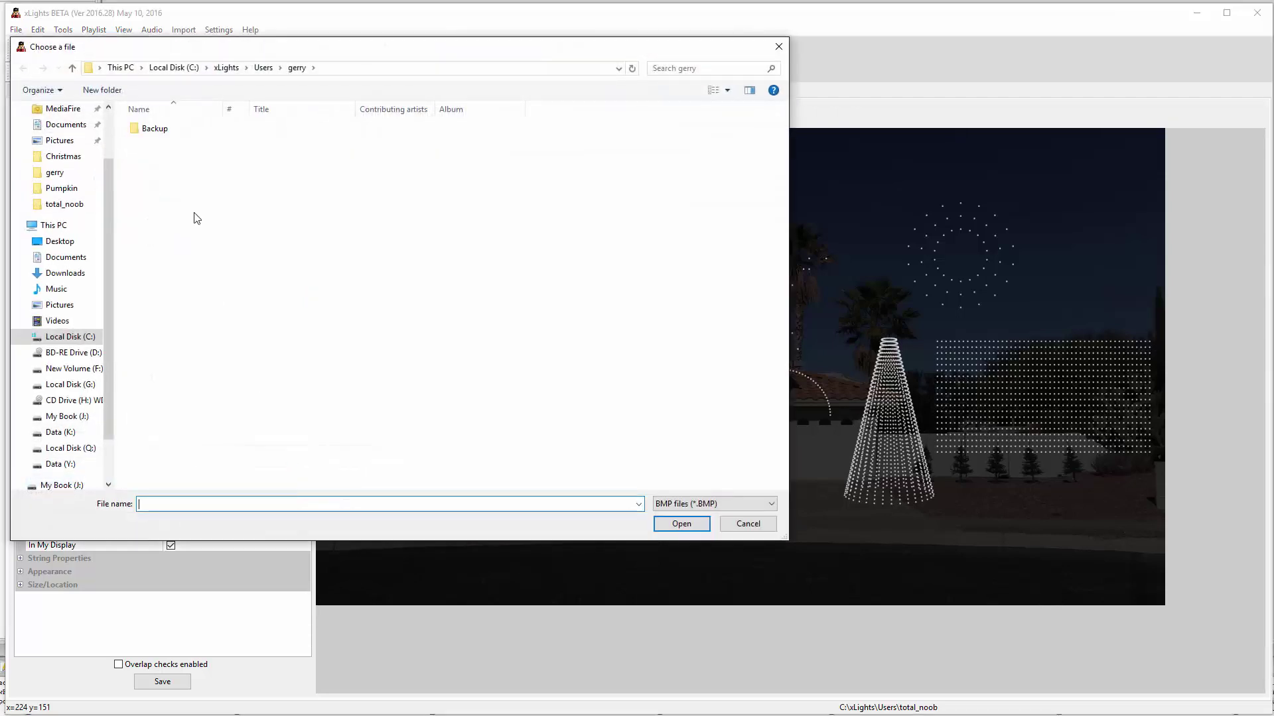
pyautogui.click(226, 67)
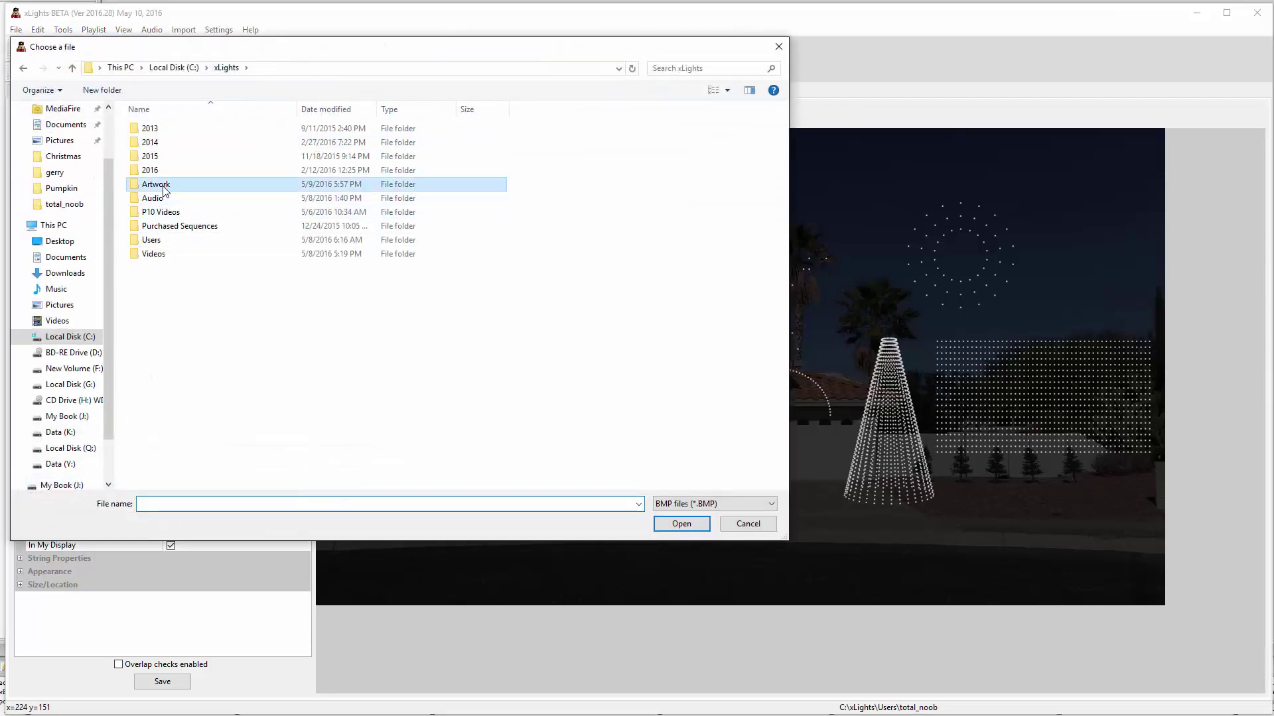
pyautogui.doubleClick(167, 185)
pyautogui.doubleClick(169, 144)
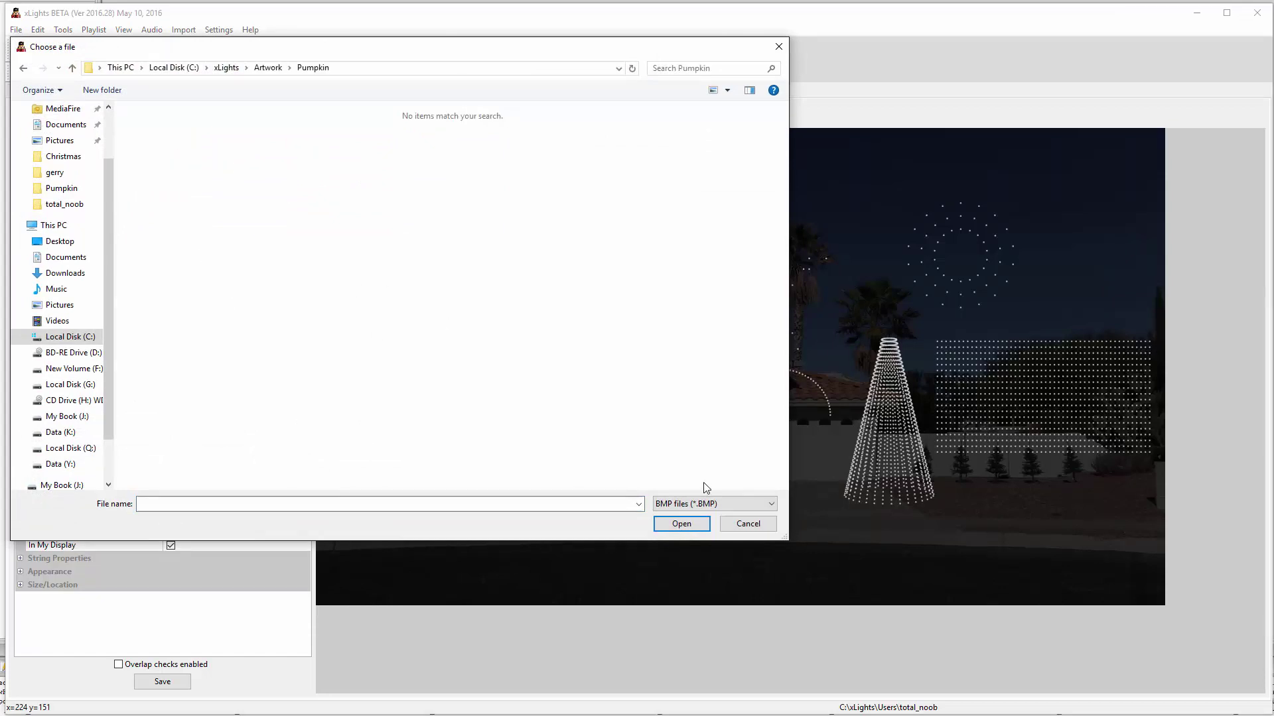
pyautogui.click(696, 504)
pyautogui.click(671, 526)
pyautogui.click(713, 505)
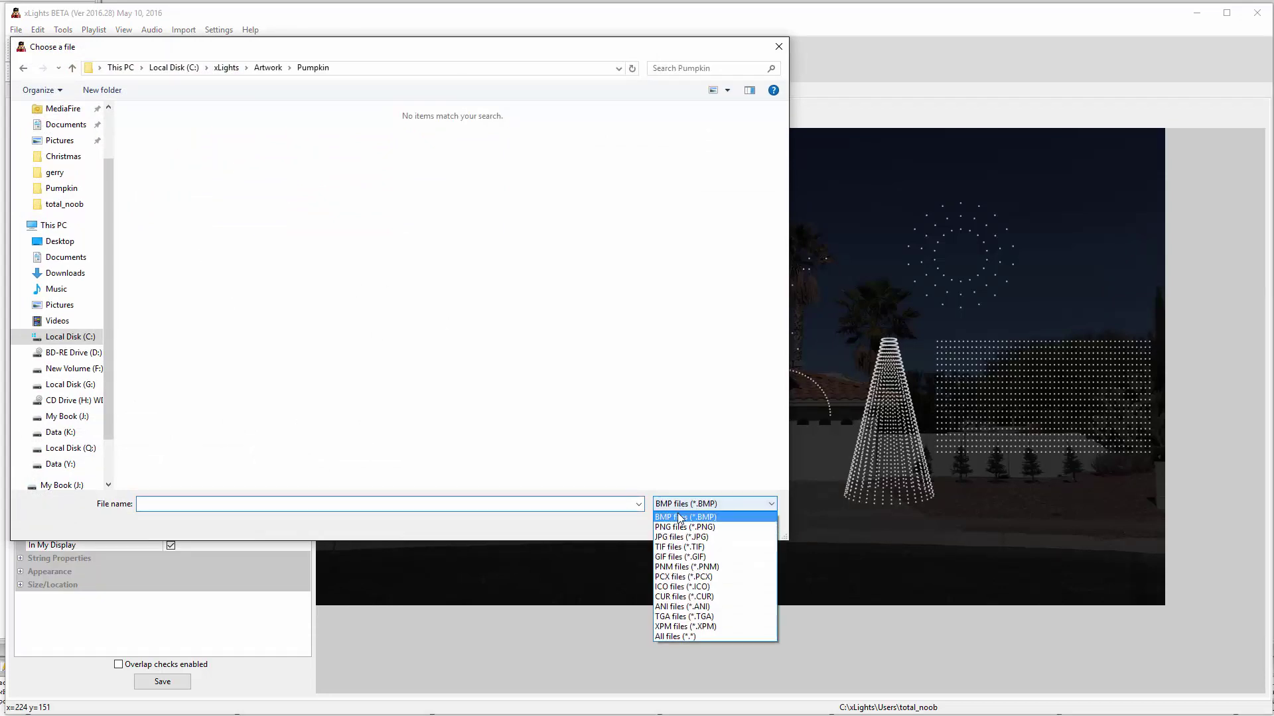
pyautogui.click(684, 526)
pyautogui.doubleClick(160, 155)
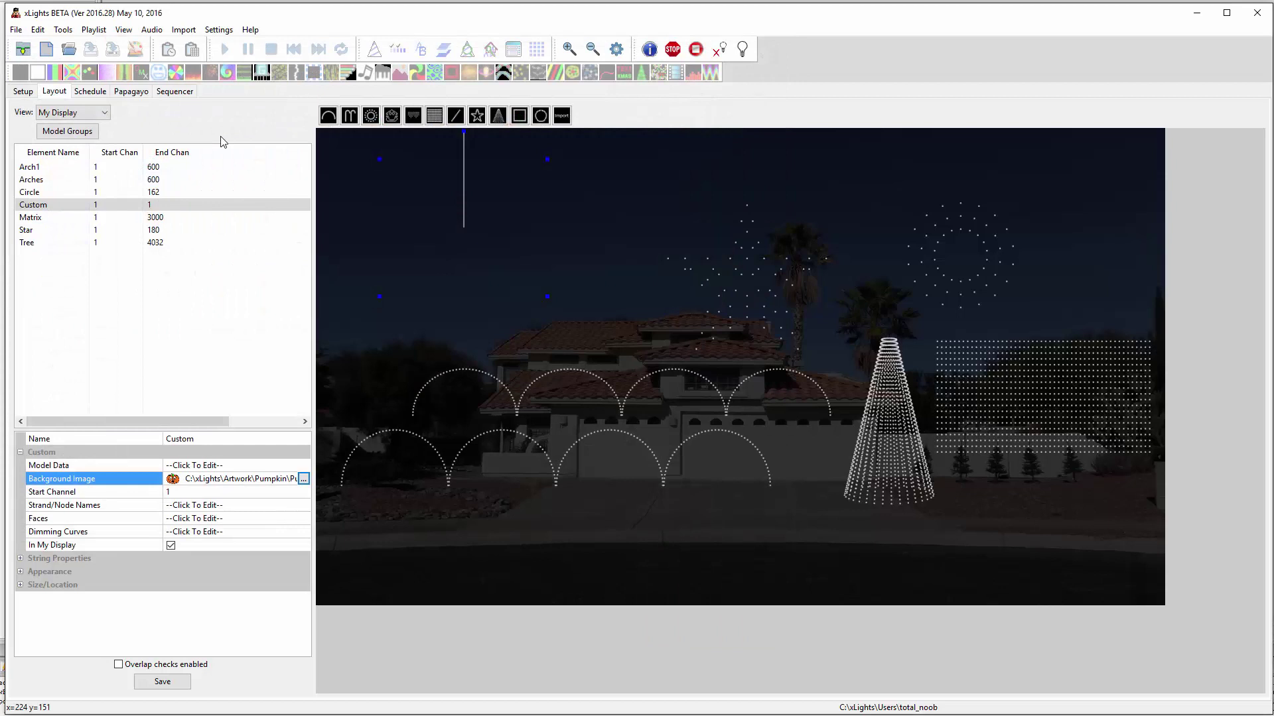
# Step: Reopen the grid editor and set Width and Height both to 30
pyautogui.click(303, 466)
pyautogui.click(303, 465)
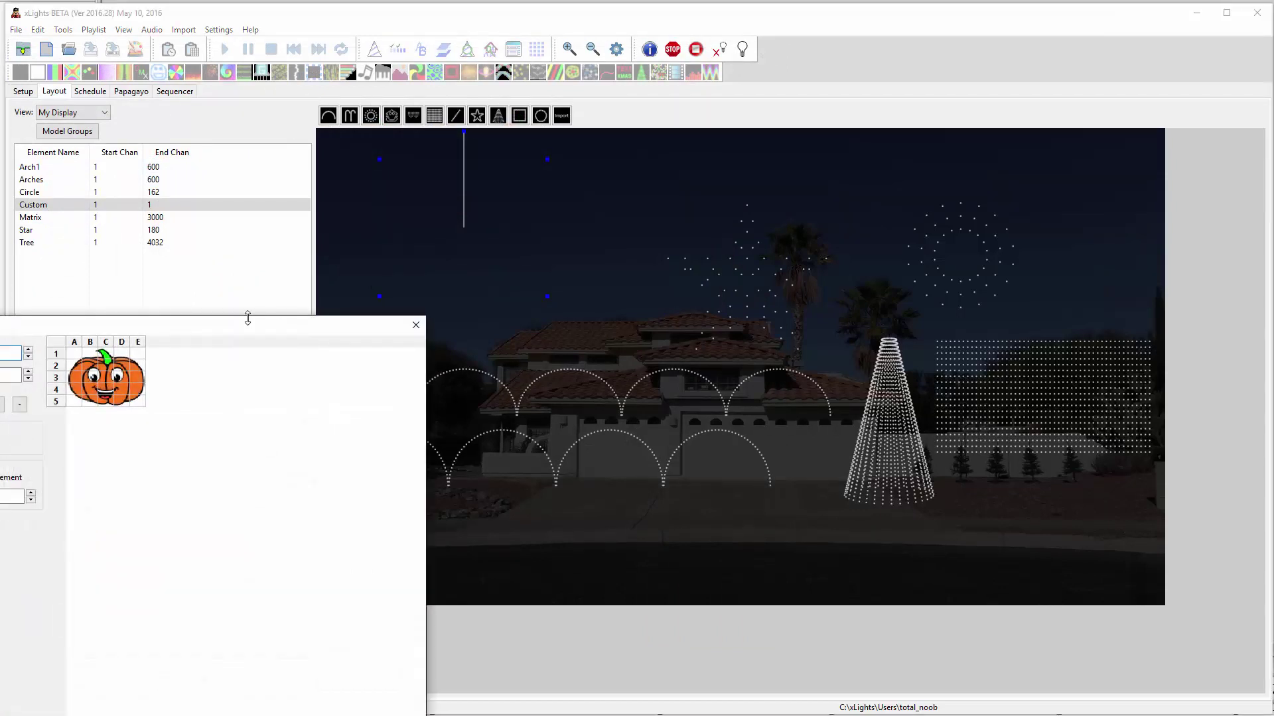
pyautogui.moveTo(242, 333); pyautogui.dragTo(706, 177)
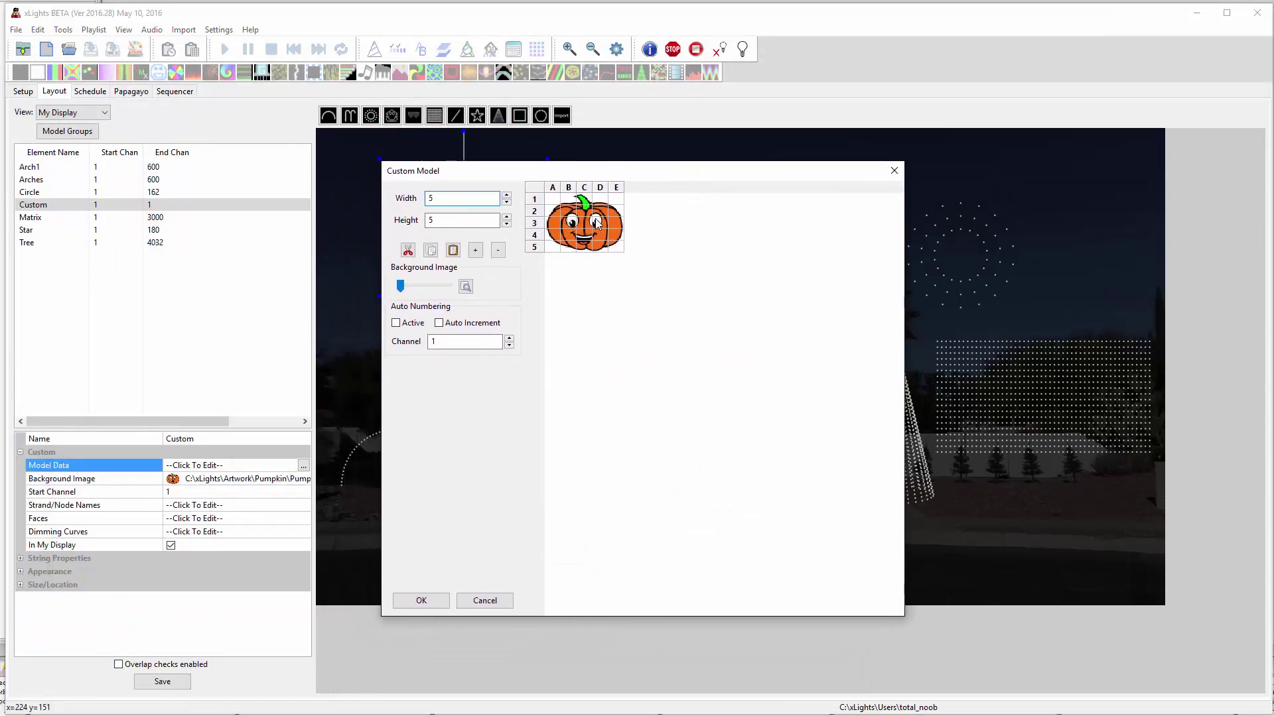
pyautogui.doubleClick(431, 199)
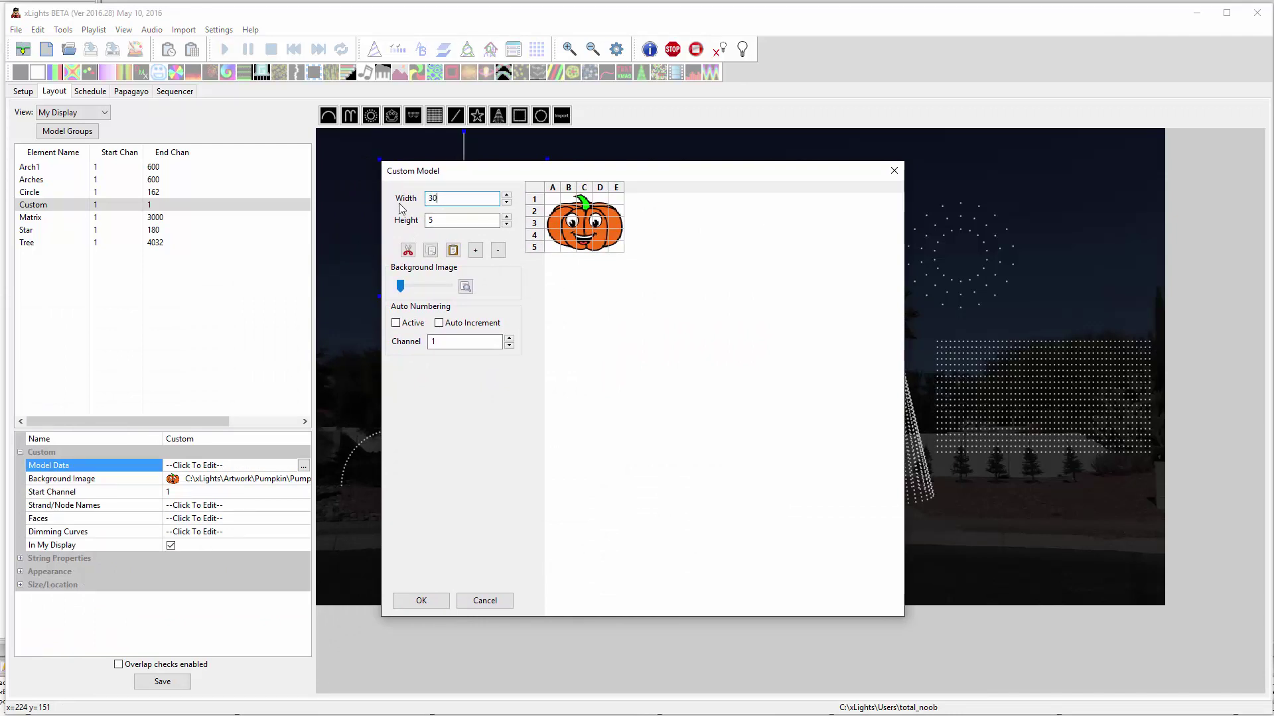
pyautogui.press('Tab')
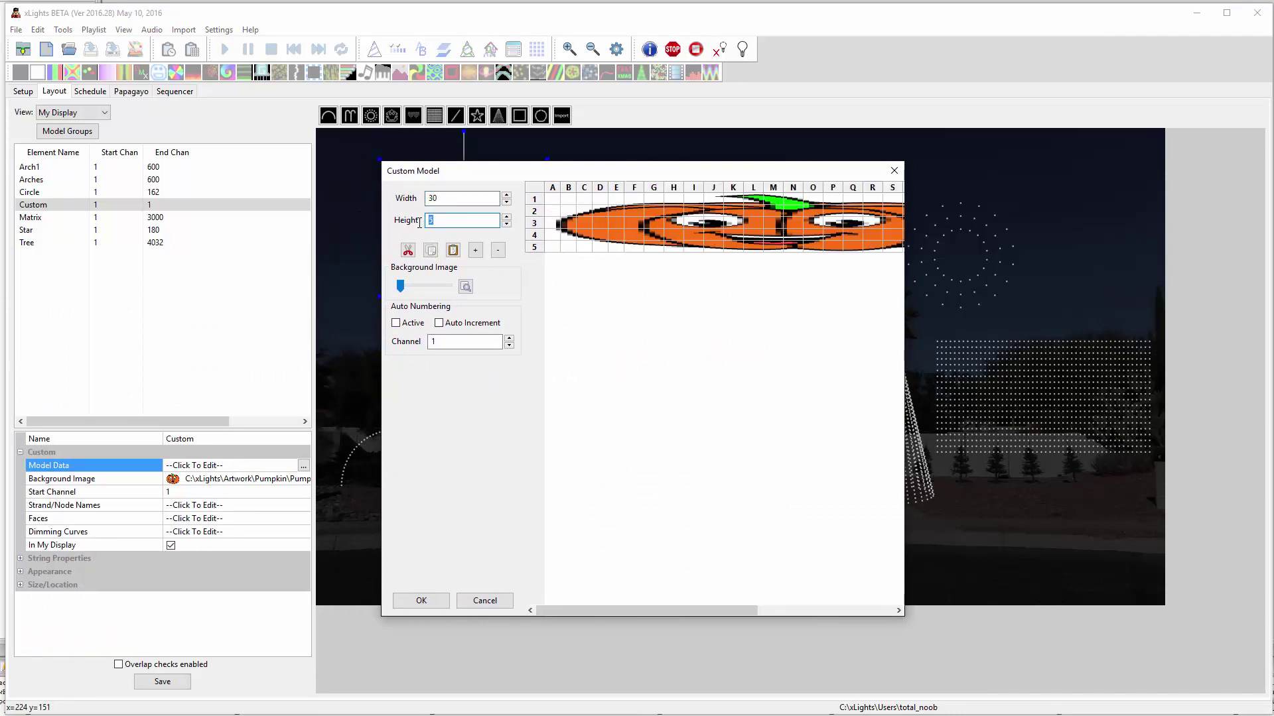
pyautogui.write('30')
pyautogui.press('Tab')
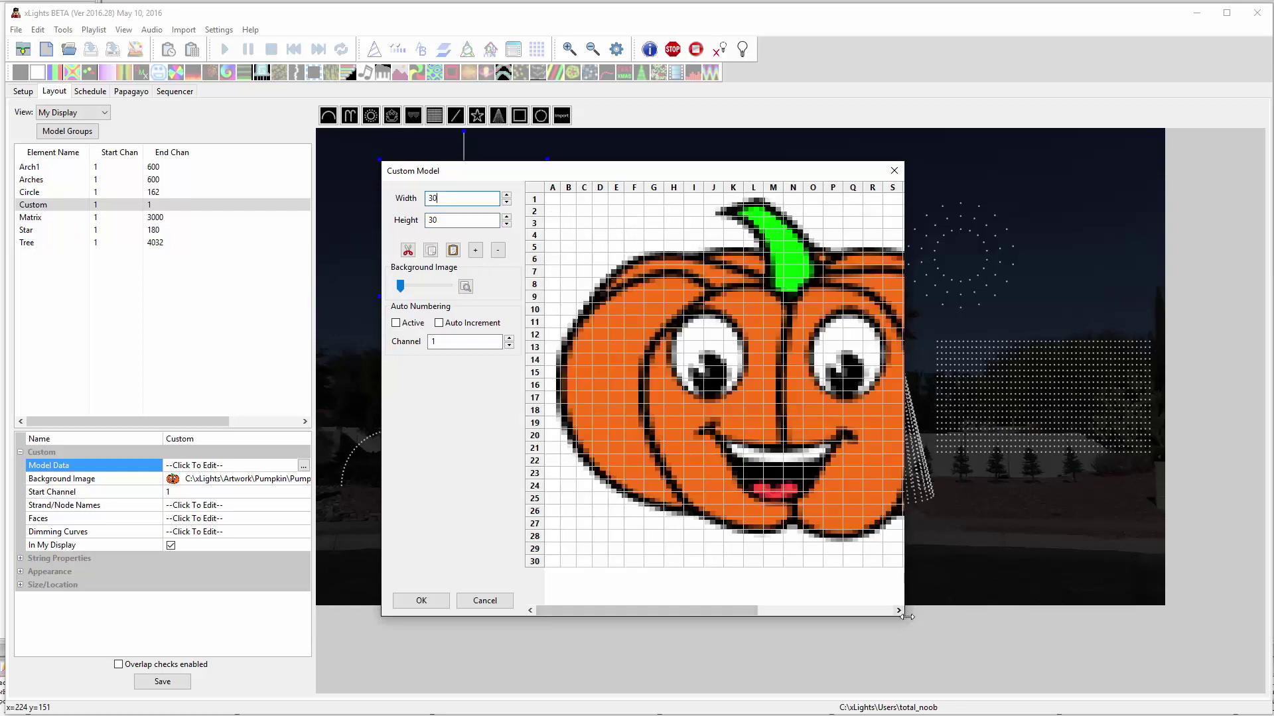
# Step: Enlarge the editor and zoom the grid so all 30 columns fit over the pumpkin
pyautogui.moveTo(904, 616); pyautogui.dragTo(1042, 676)
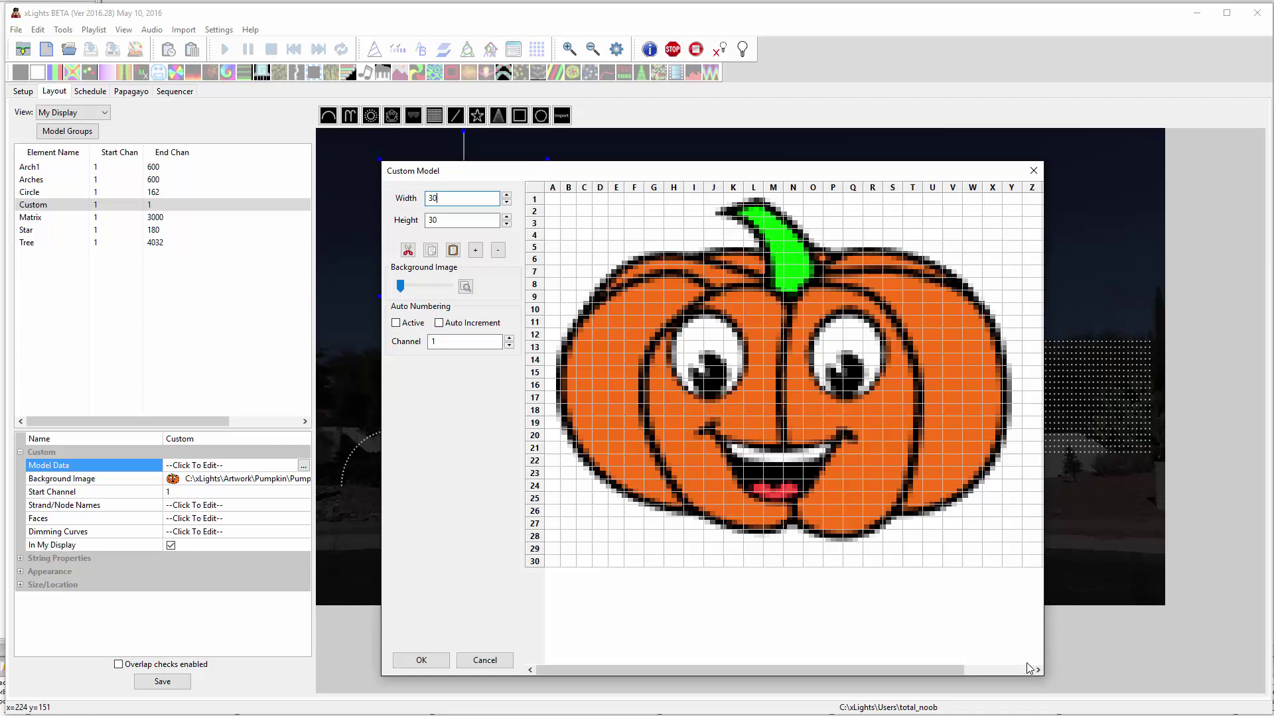
pyautogui.click(498, 250)
pyautogui.click(475, 250)
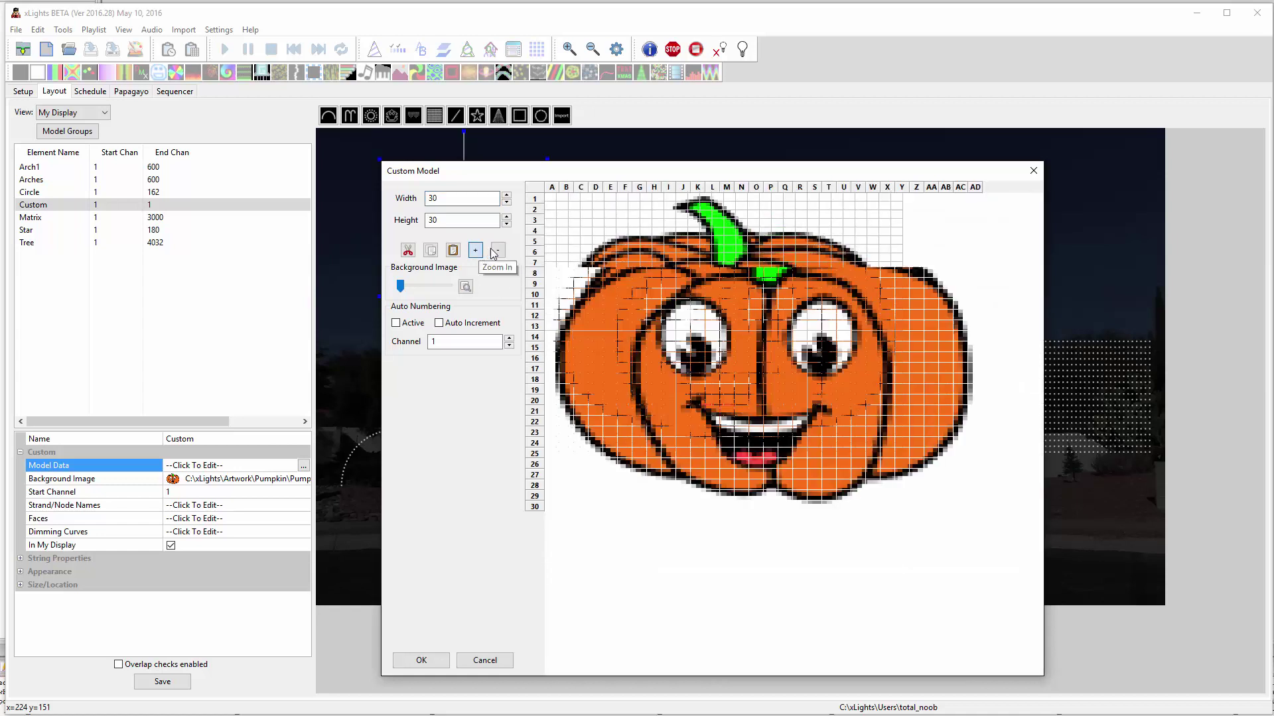
pyautogui.click(498, 250)
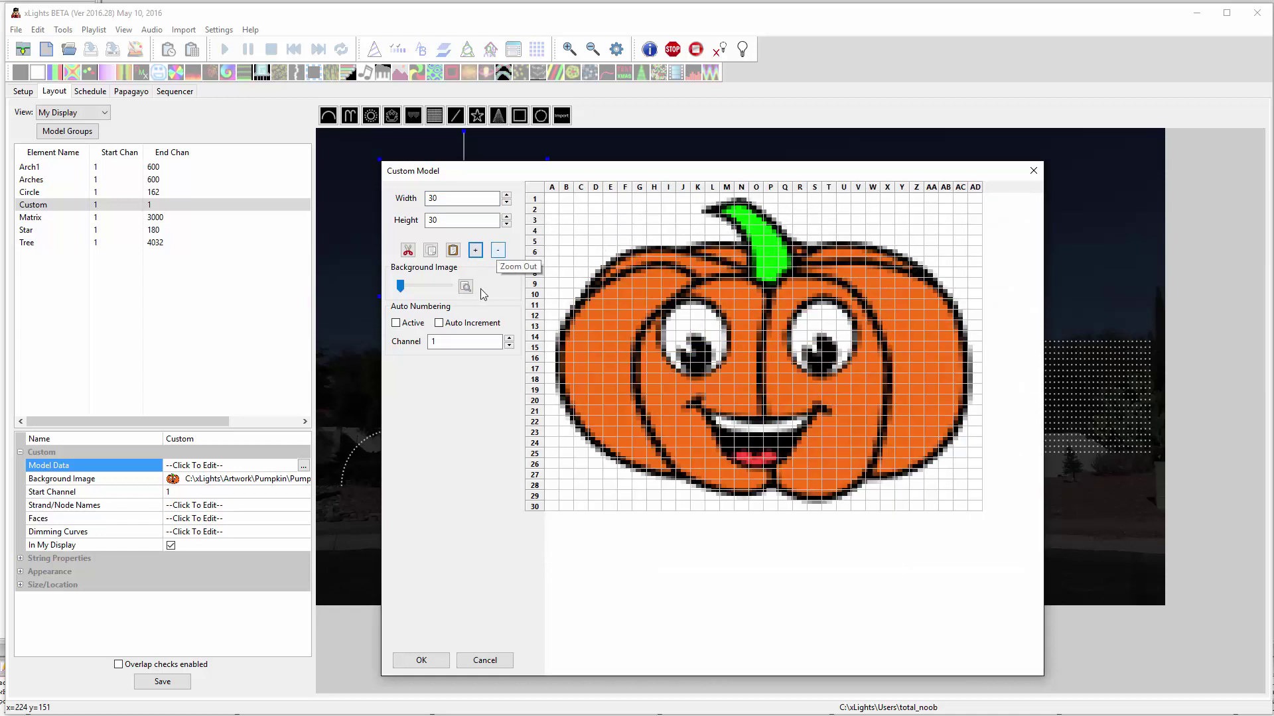
pyautogui.click(499, 252)
pyautogui.click(475, 252)
# Step: Fade the pumpkin background, then test-enter values in cells L2 to N4 and clear them
pyautogui.moveTo(400, 287); pyautogui.dragTo(445, 289)
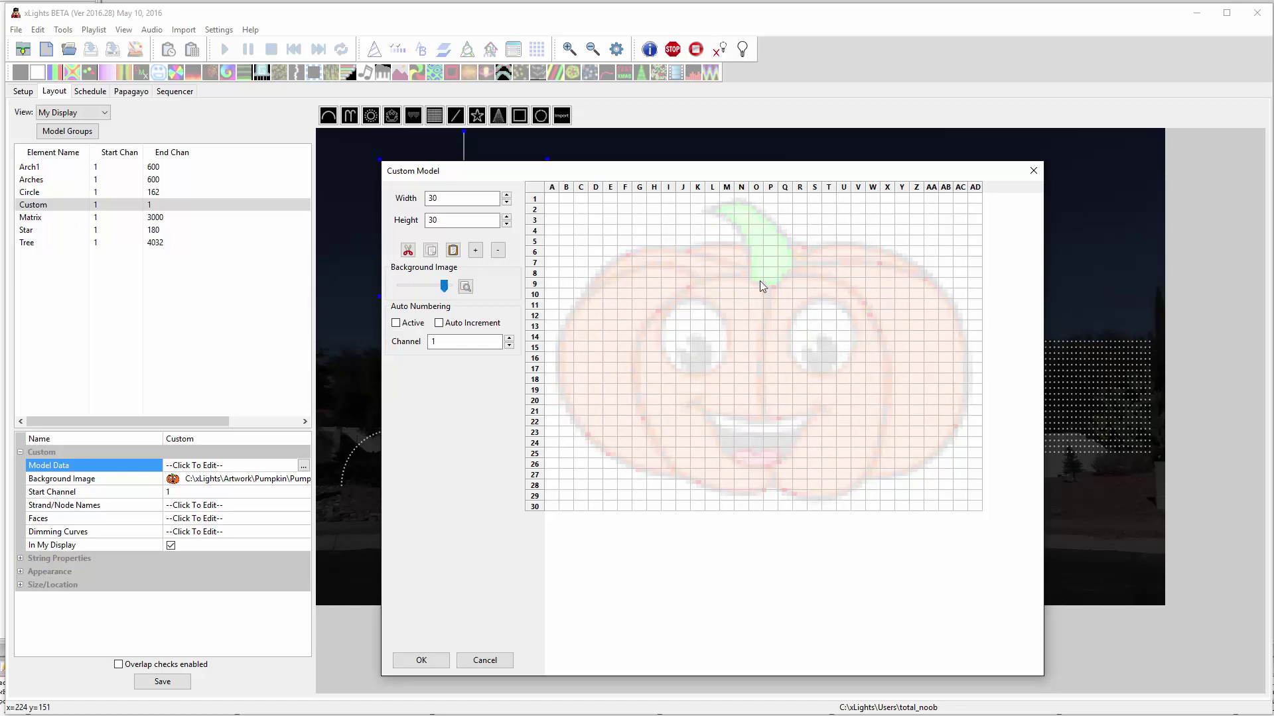
pyautogui.click(712, 209)
pyautogui.write('1')
pyautogui.click(728, 221)
pyautogui.write('2')
pyautogui.click(745, 229)
pyautogui.moveTo(713, 209); pyautogui.dragTo(741, 238)
pyautogui.press('Delete')
pyautogui.click(728, 222)
pyautogui.click(743, 252)
# Step: Toggle the background image off and on, and shrink the editor window
pyautogui.click(465, 286)
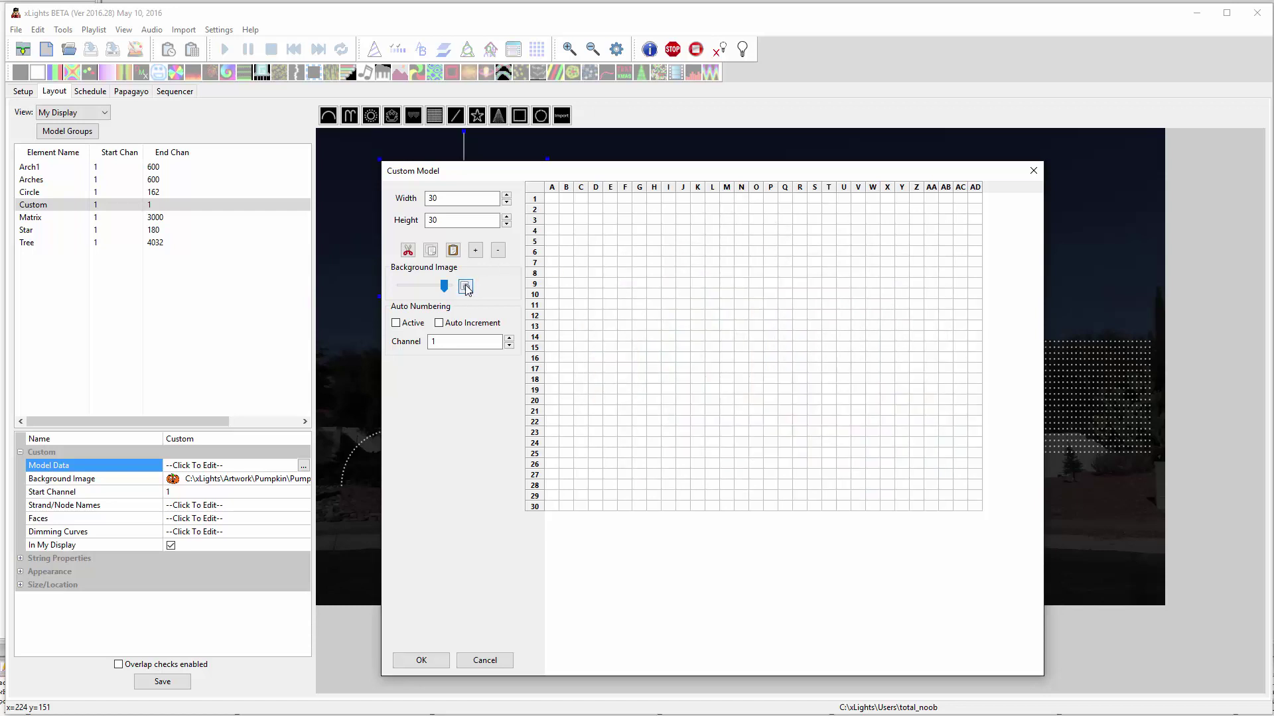
pyautogui.click(465, 287)
pyautogui.click(466, 286)
pyautogui.click(466, 286)
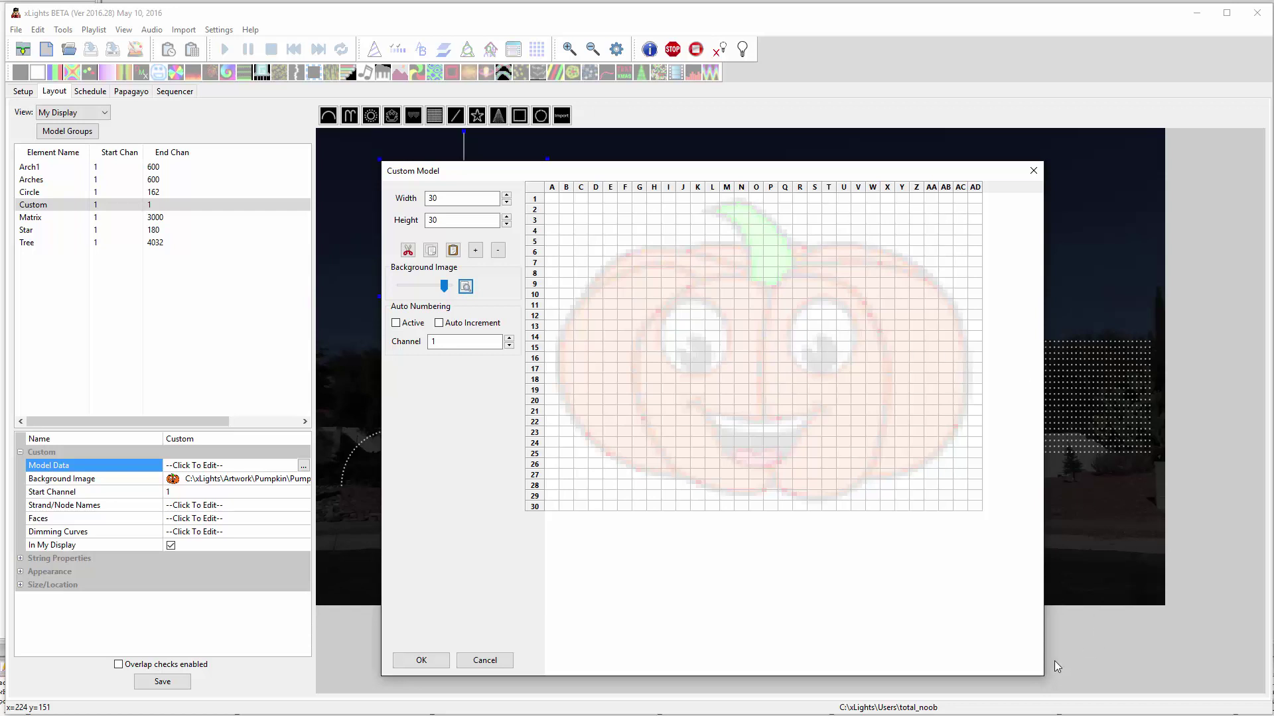
pyautogui.moveTo(1042, 676); pyautogui.dragTo(1013, 541)
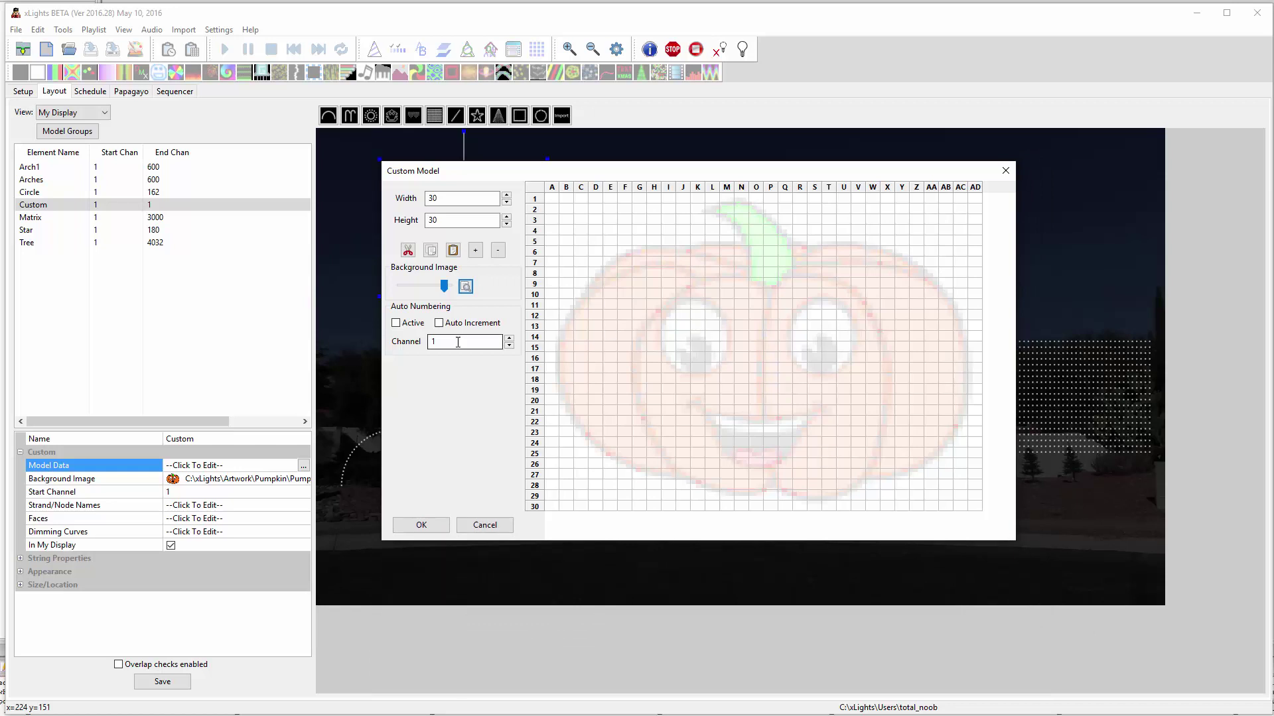
# Step: Turn on Auto Numbering and place 1s along the pumpkin's top edge from N5 to D8
pyautogui.click(396, 323)
pyautogui.click(442, 341)
pyautogui.click(742, 242)
pyautogui.click(724, 242)
pyautogui.click(711, 242)
pyautogui.click(697, 241)
pyautogui.click(683, 251)
pyautogui.click(668, 252)
pyautogui.click(653, 251)
pyautogui.click(639, 250)
pyautogui.click(625, 251)
pyautogui.click(608, 262)
pyautogui.click(595, 273)
# Step: Continue the 1s down the left side from C9 to A18 and B20, then save with OK
pyautogui.click(580, 284)
pyautogui.click(581, 294)
pyautogui.click(566, 305)
pyautogui.click(566, 315)
pyautogui.click(566, 326)
pyautogui.click(566, 326)
pyautogui.click(566, 336)
pyautogui.click(551, 346)
pyautogui.click(562, 398)
pyautogui.click(553, 380)
pyautogui.click(421, 525)
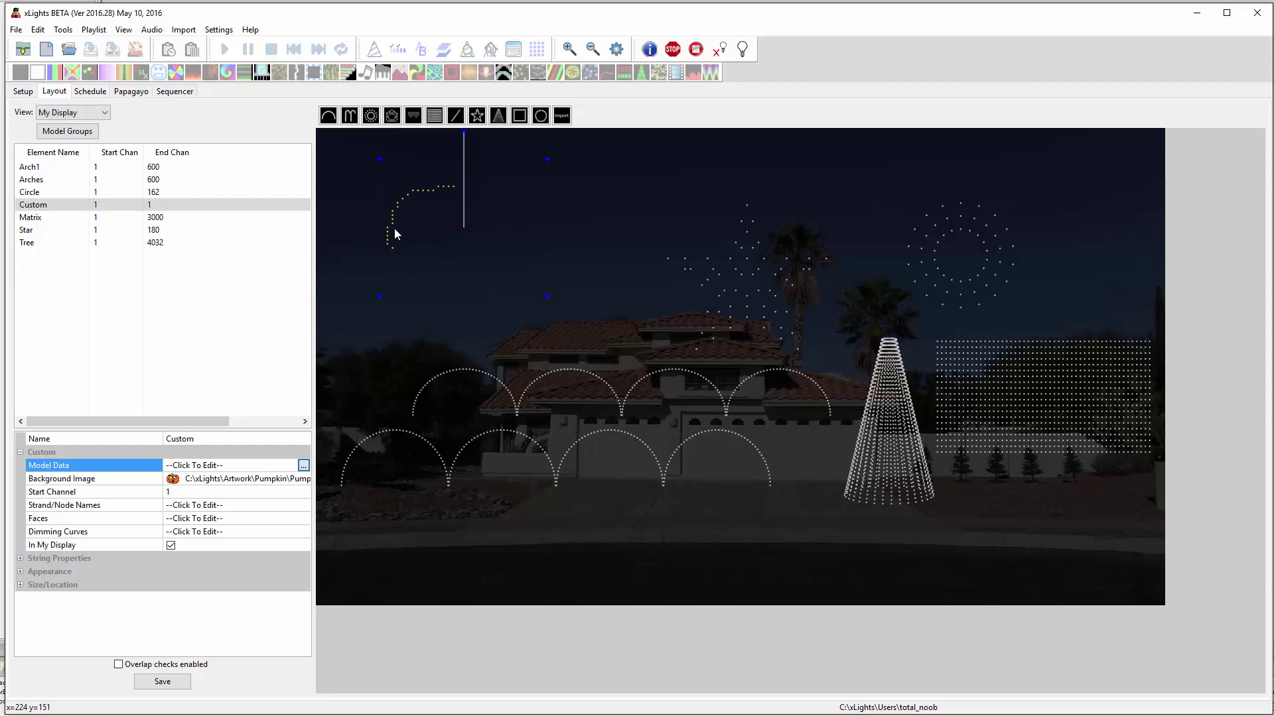
# Step: Reopen the grid editor enlarged, toggle the pumpkin background and adjust its faintness
pyautogui.click(307, 466)
pyautogui.moveTo(261, 325); pyautogui.dragTo(810, 193)
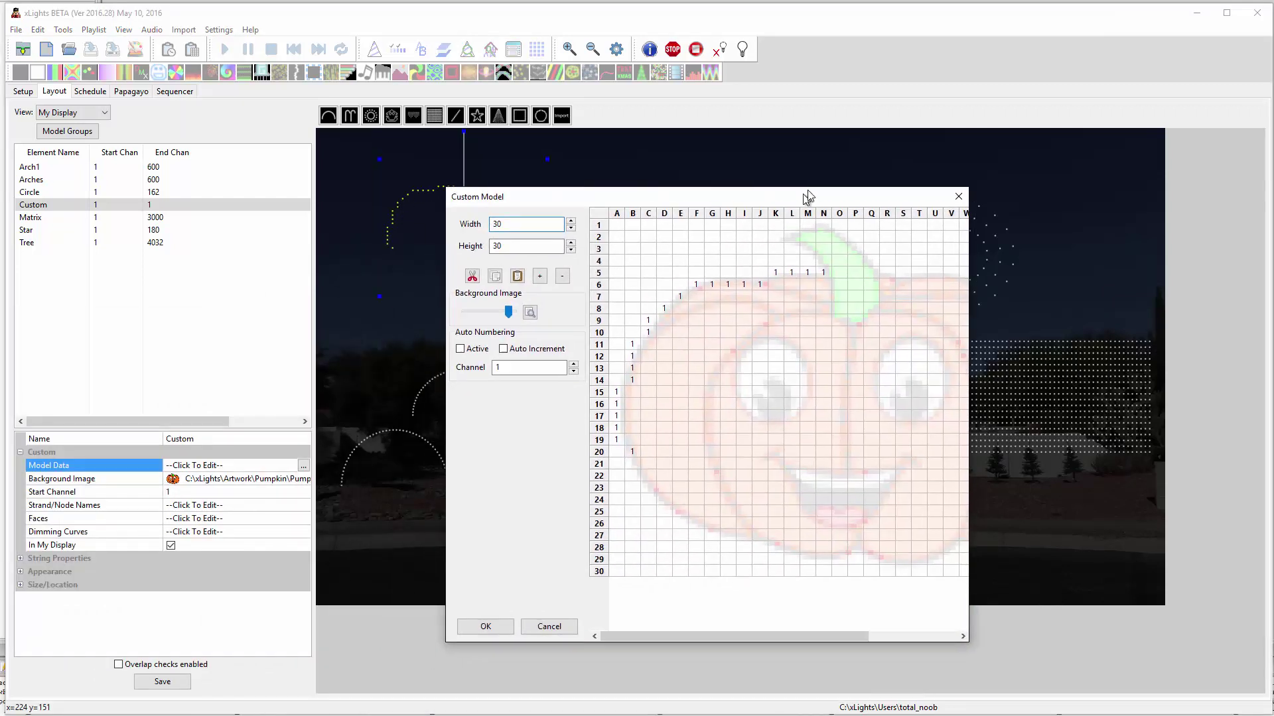
pyautogui.moveTo(972, 638); pyautogui.dragTo(1117, 688)
pyautogui.click(535, 309)
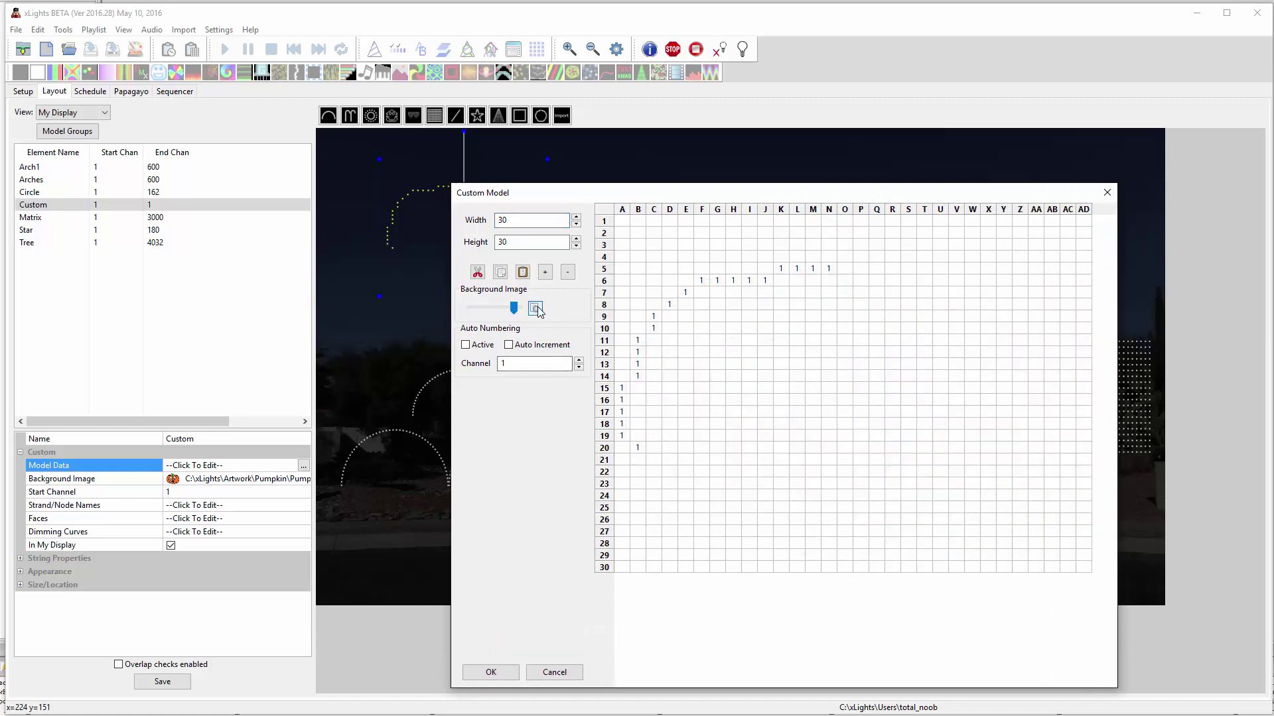
pyautogui.click(535, 310)
pyautogui.click(535, 309)
pyautogui.click(538, 311)
pyautogui.click(530, 310)
pyautogui.moveTo(525, 309)
pyautogui.mouseDown()
pyautogui.moveTo(479, 314)
pyautogui.moveTo(531, 316)
pyautogui.moveTo(512, 313)
pyautogui.mouseUp()
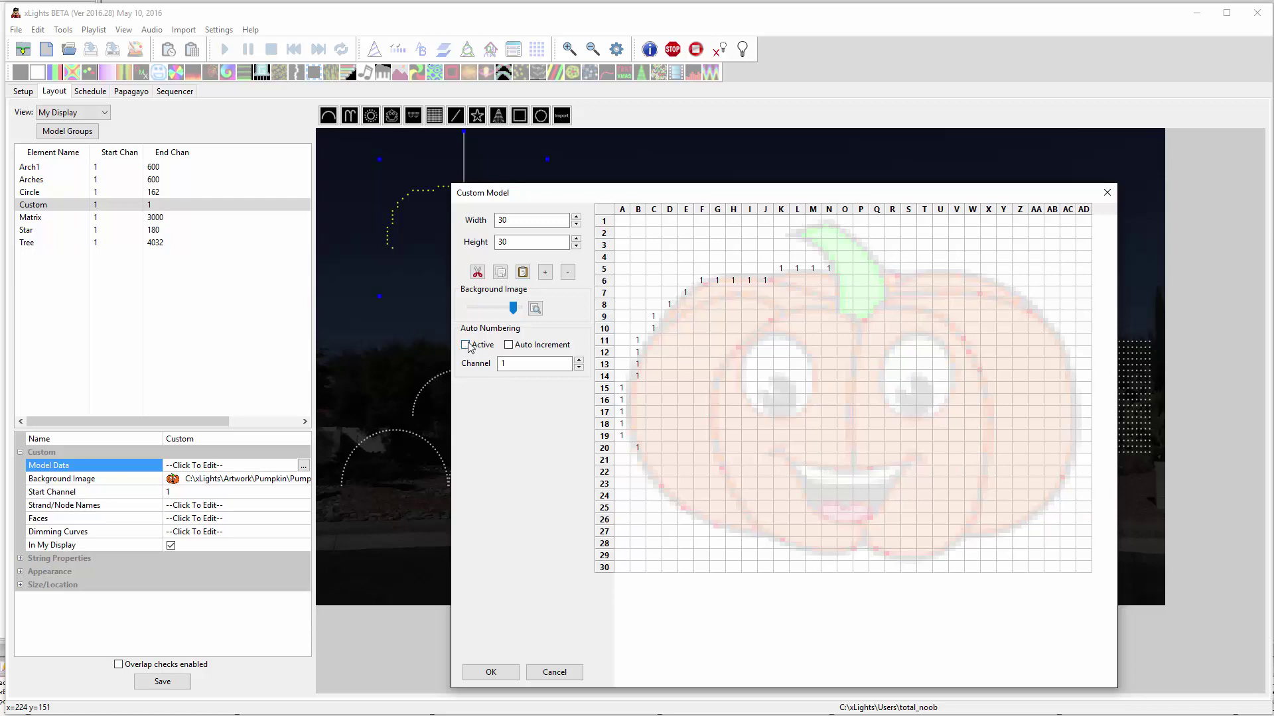
# Step: Turn on Auto Numbering and set the channel number to 6
pyautogui.click(818, 366)
pyautogui.click(878, 376)
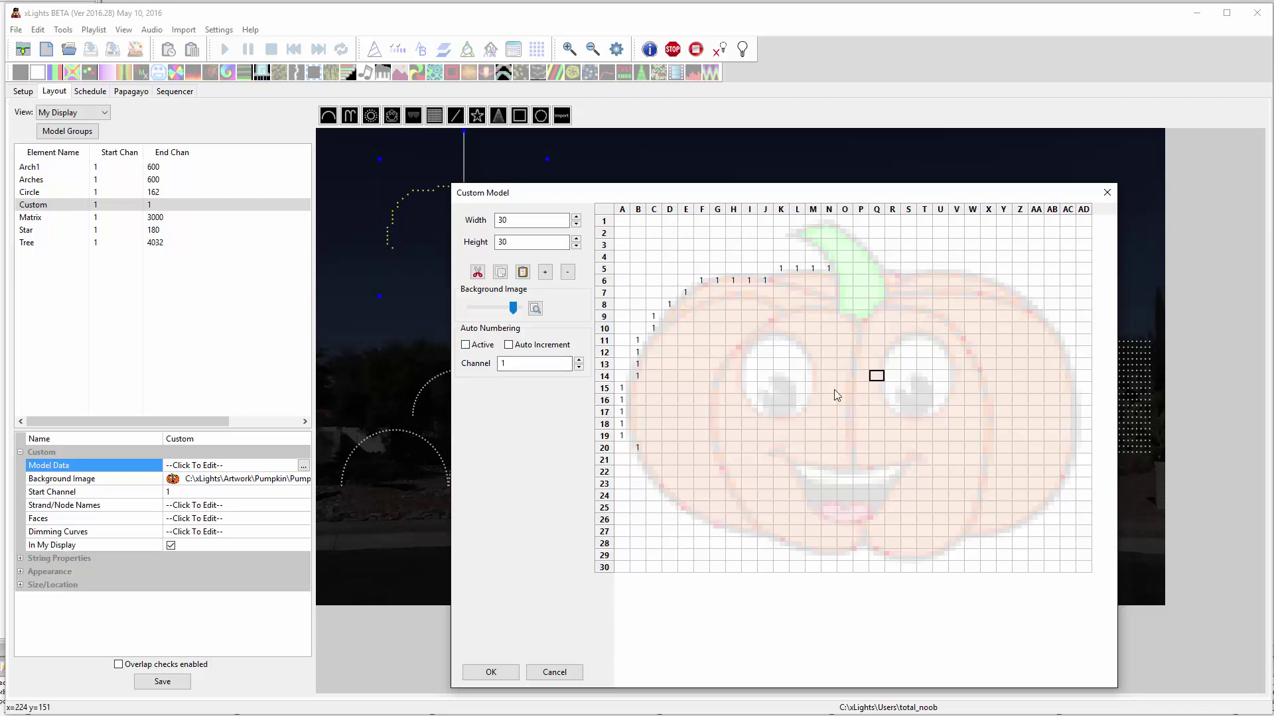
pyautogui.click(465, 345)
pyautogui.click(579, 363)
pyautogui.write('6')
# Step: Circle the left eye with channel 6 nodes from K11 around to L12
pyautogui.click(781, 341)
pyautogui.click(764, 340)
pyautogui.click(749, 352)
pyautogui.click(748, 364)
pyautogui.click(749, 376)
pyautogui.click(749, 388)
pyautogui.click(797, 411)
pyautogui.click(797, 399)
pyautogui.click(812, 387)
pyautogui.click(811, 364)
pyautogui.click(797, 352)
# Step: Enable Auto Increment from channel 33 and place nodes 33–36 between AB10 and AC13
pyautogui.click(557, 364)
pyautogui.write('1')
pyautogui.click(508, 344)
pyautogui.doubleClick(526, 360)
pyautogui.write('33')
pyautogui.click(1050, 330)
pyautogui.click(1066, 351)
pyautogui.click(1051, 341)
pyautogui.click(1067, 364)
# Step: Turn off Auto Increment, reset the channel to 1, and place node 1 at AC21
pyautogui.click(509, 344)
pyautogui.doubleClick(524, 364)
pyautogui.write('1')
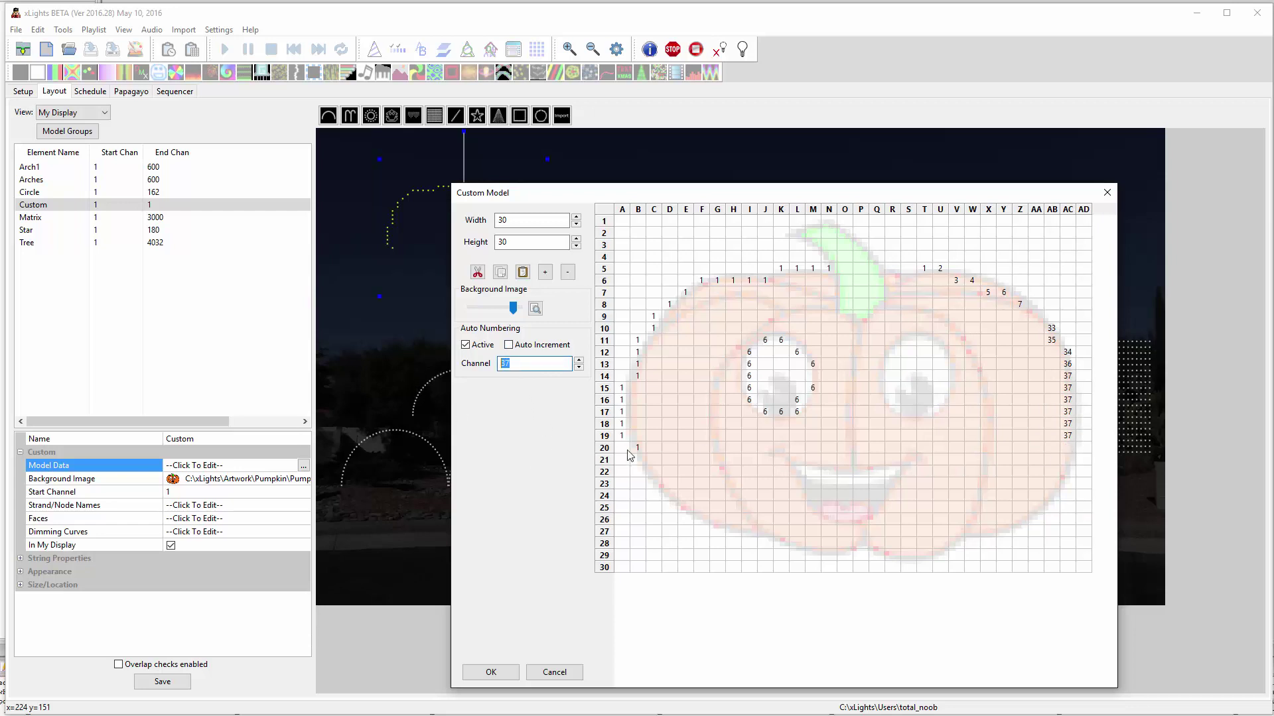
pyautogui.click(1067, 460)
# Step: Place node 1 at AB23 and close the Custom Model dialog with OK
pyautogui.click(1052, 484)
pyautogui.click(491, 672)
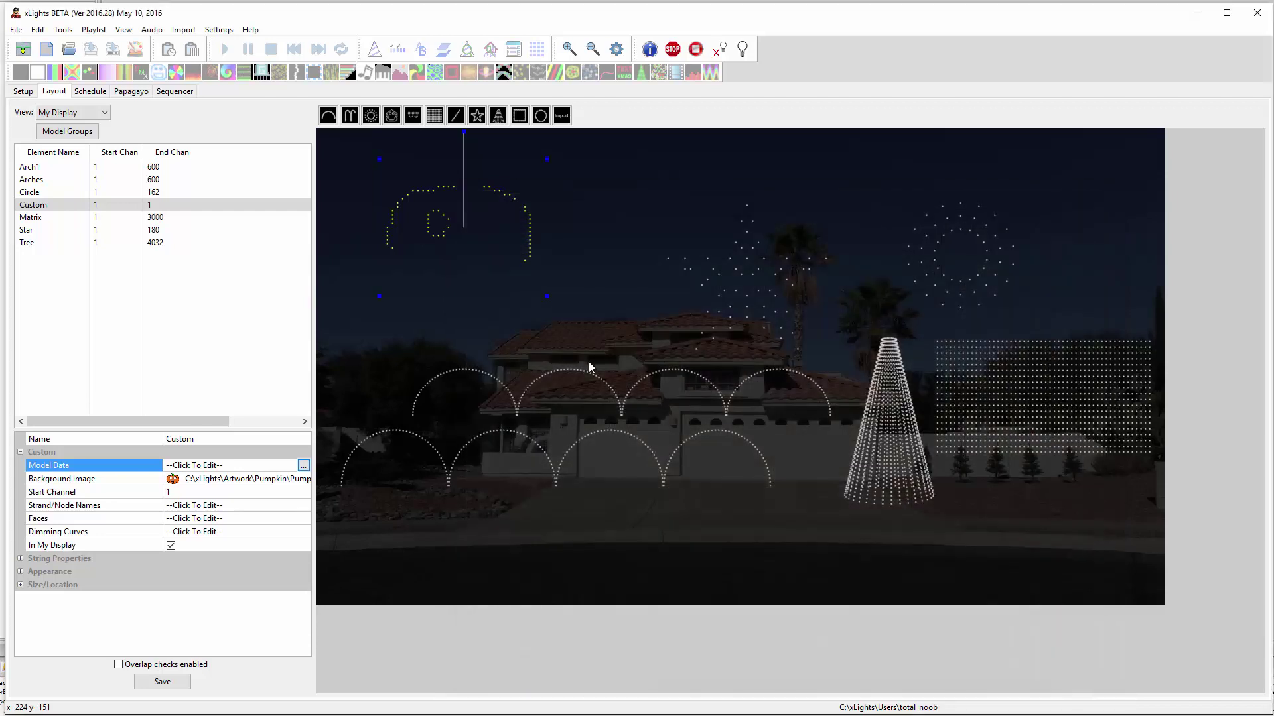